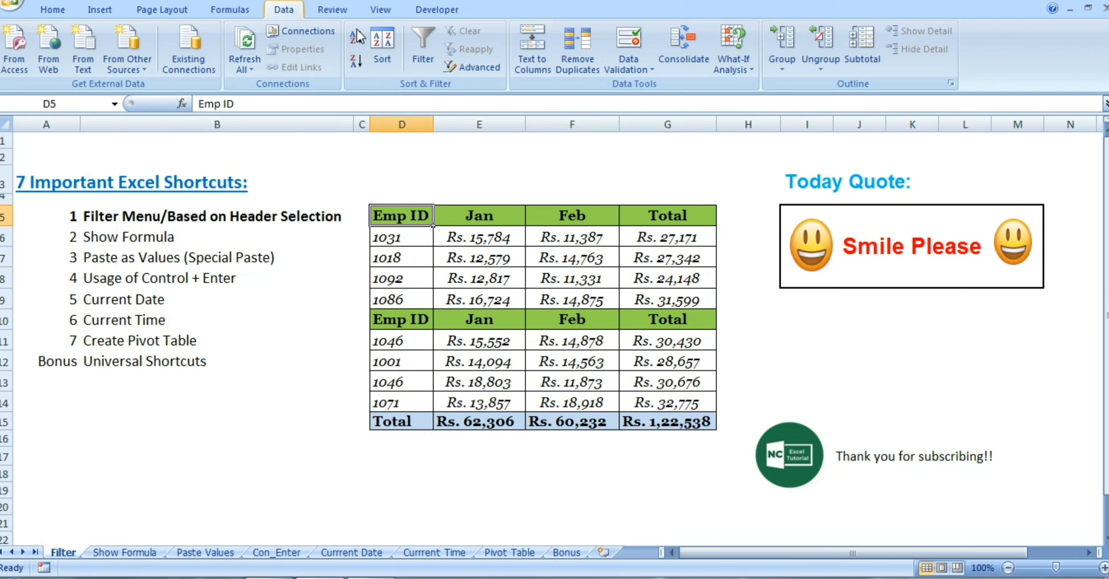
- Add filter buttons to the table's top header row and remove them again, first with Emp ID selected, once more from E10
{"action": "left_click", "coordinate": [419, 43]}
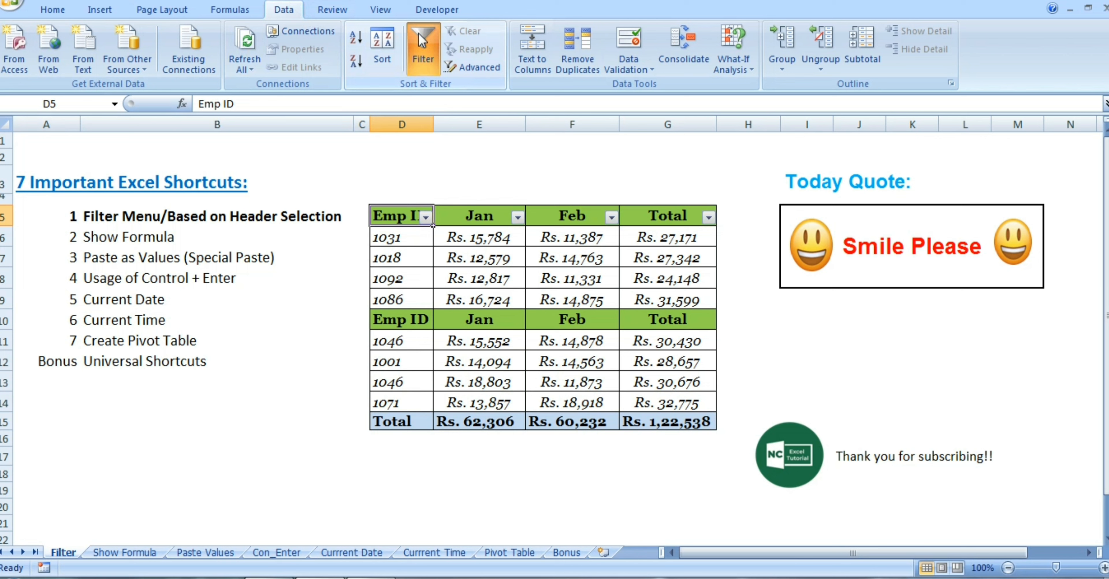
{"action": "left_click", "coordinate": [418, 33]}
{"action": "left_click", "coordinate": [438, 314]}
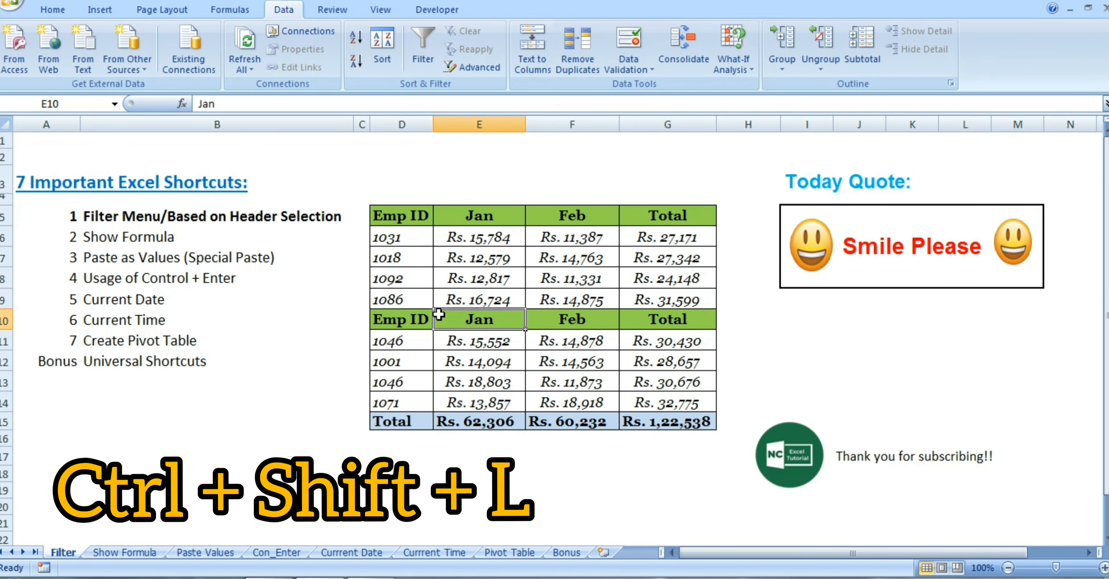
{"action": "key", "text": "ctrl+shift+l"}
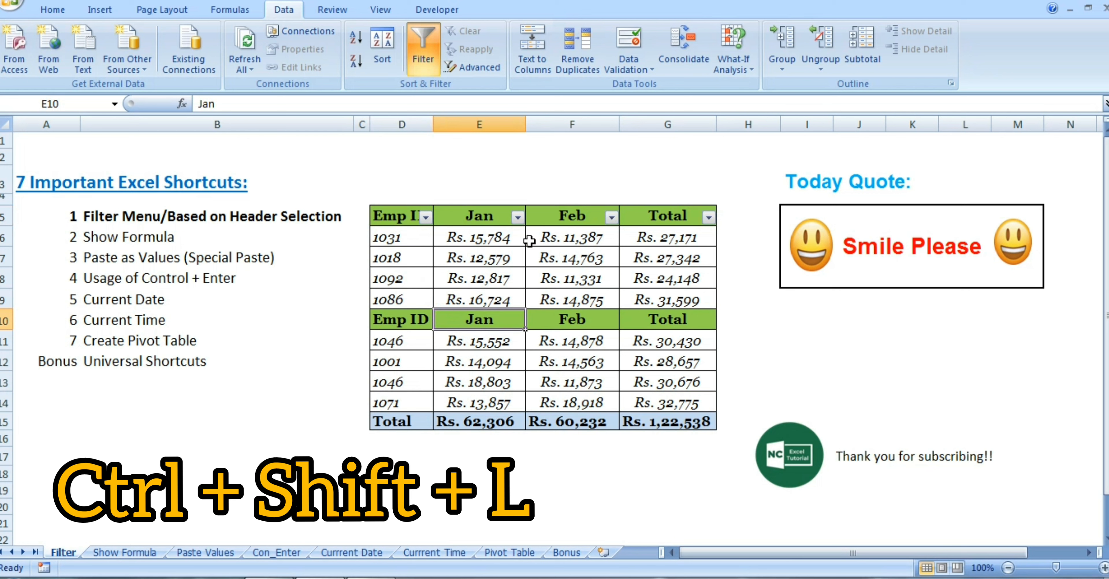
{"action": "key", "text": "ctrl+shift+l"}
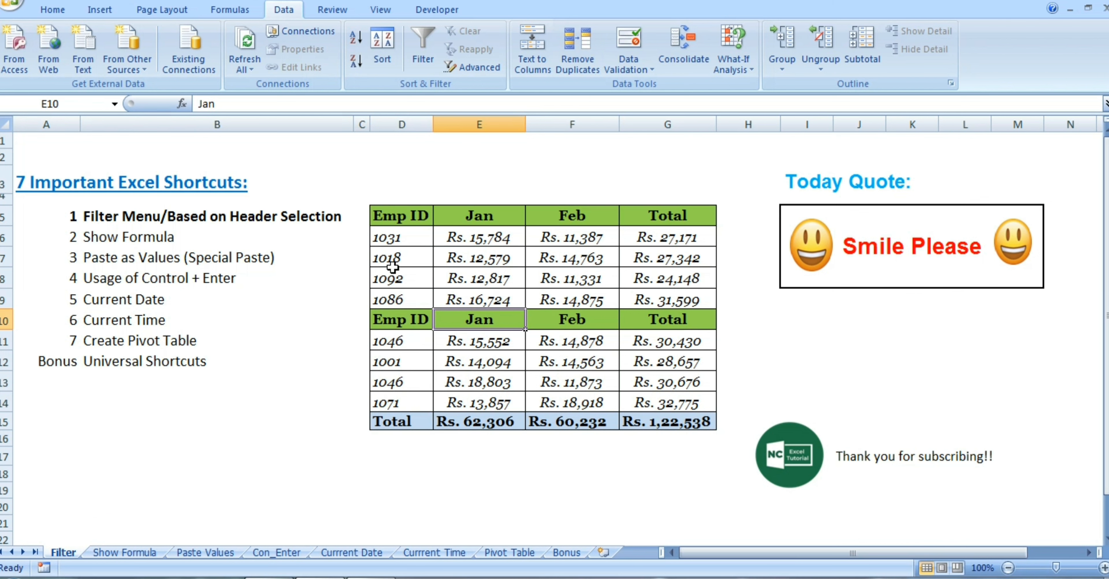
- Apply filter buttons to the second header row, D10:G10, and remove them again
{"action": "left_click_drag", "start_coordinate": [397, 319], "coordinate": [666, 314]}
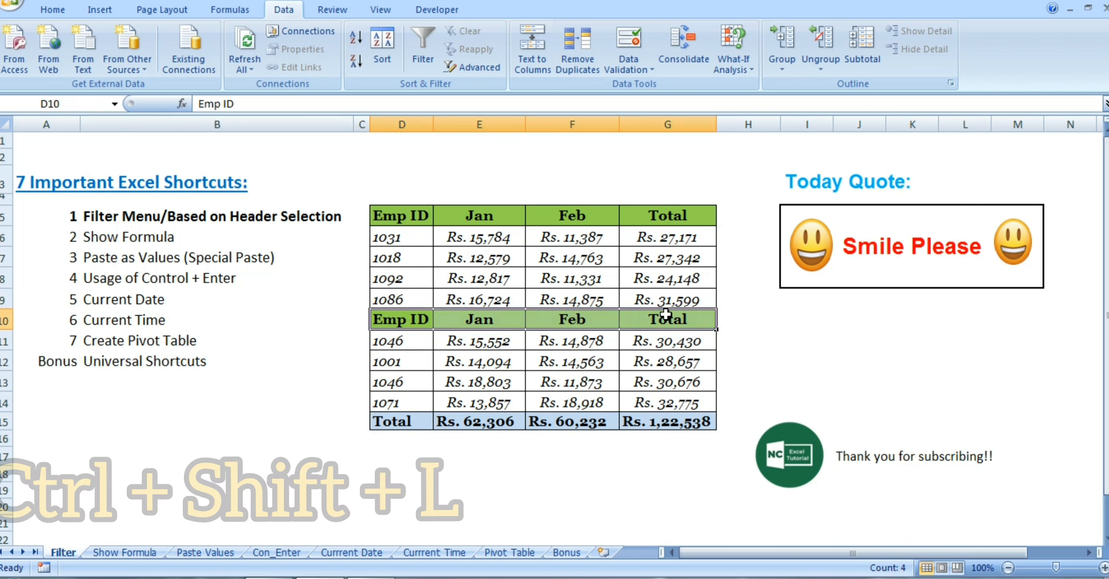
{"action": "key", "text": "ctrl+shift+l"}
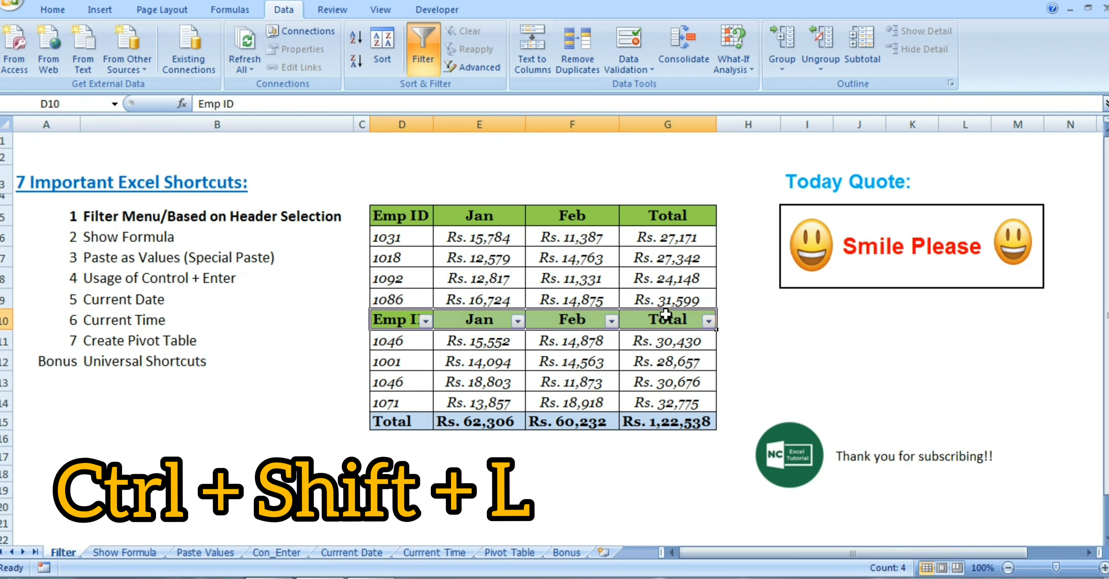
{"action": "key", "text": "ctrl+shift+l"}
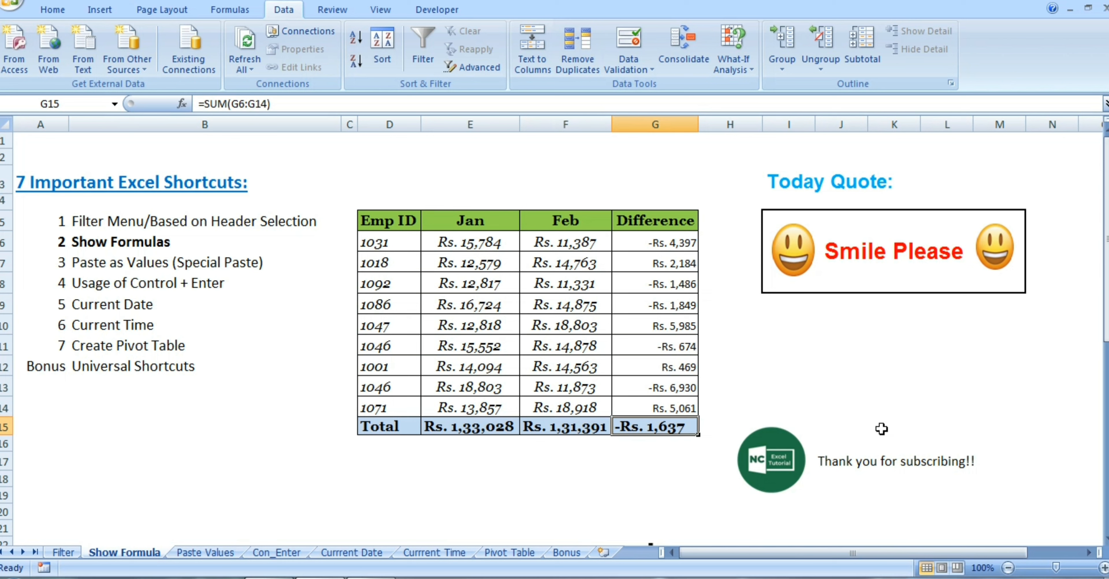
- Examine the formulas behind the Difference column cells on the Show Formula sheet
{"action": "key", "text": "Up"}
{"action": "key", "text": "Up"}
{"action": "key", "text": "Up"}
{"action": "key", "text": "Up"}
{"action": "key", "text": "Up"}
{"action": "key", "text": "Up"}
{"action": "key", "text": "Up"}
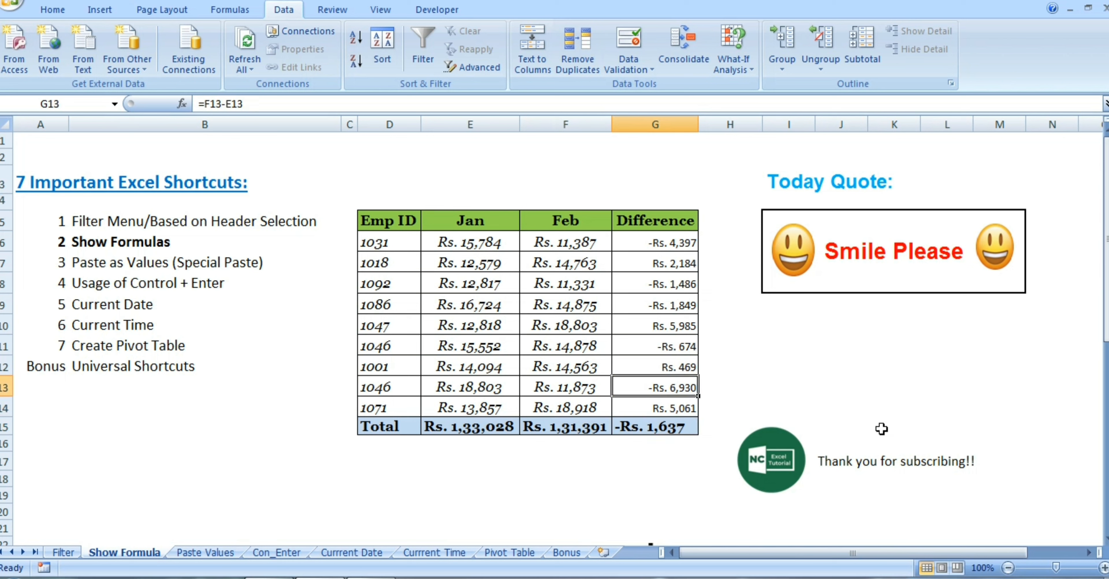
{"action": "key", "text": "Down"}
{"action": "key", "text": "Down"}
{"action": "key", "text": "Up"}
{"action": "key", "text": "Up"}
{"action": "key", "text": "Down"}
{"action": "key", "text": "Down"}
{"action": "key", "text": "Down"}
{"action": "key", "text": "Down"}
{"action": "left_click", "coordinate": [652, 304]}
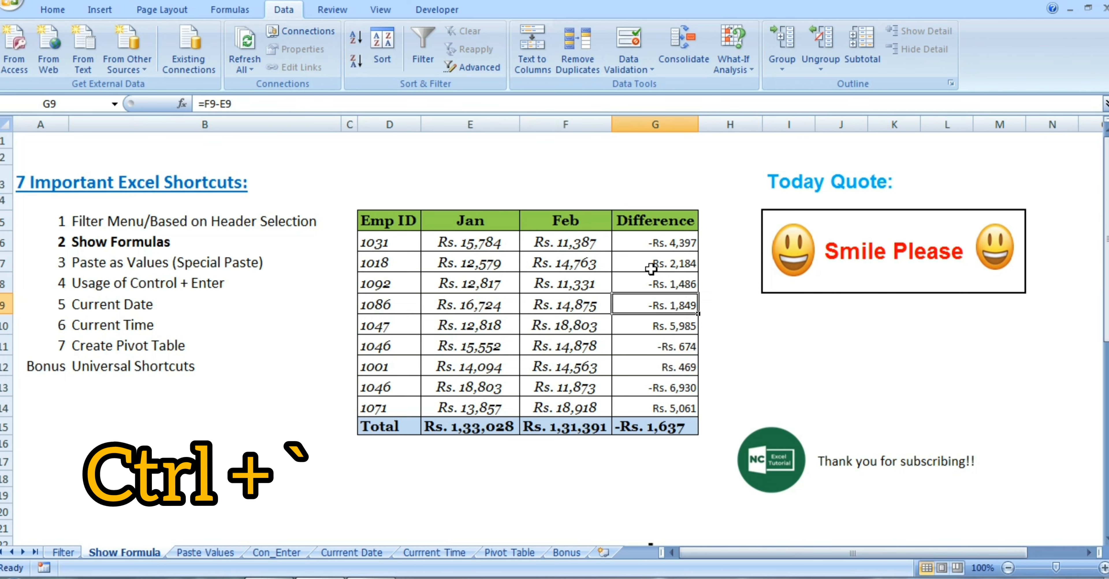
- Display the formulas in place of the calculated values on the Show Formula sheet
{"action": "scroll", "coordinate": [651, 270], "scroll_direction": "down", "scroll_amount": 6}
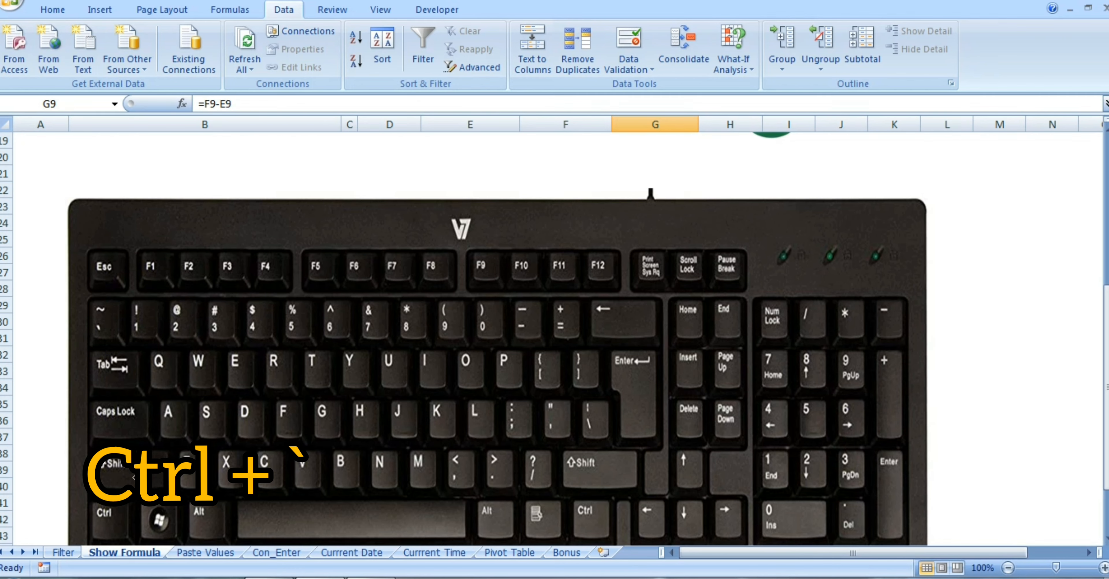
{"action": "scroll", "coordinate": [322, 265], "scroll_direction": "up", "scroll_amount": 6}
{"action": "key", "text": "ctrl+grave"}
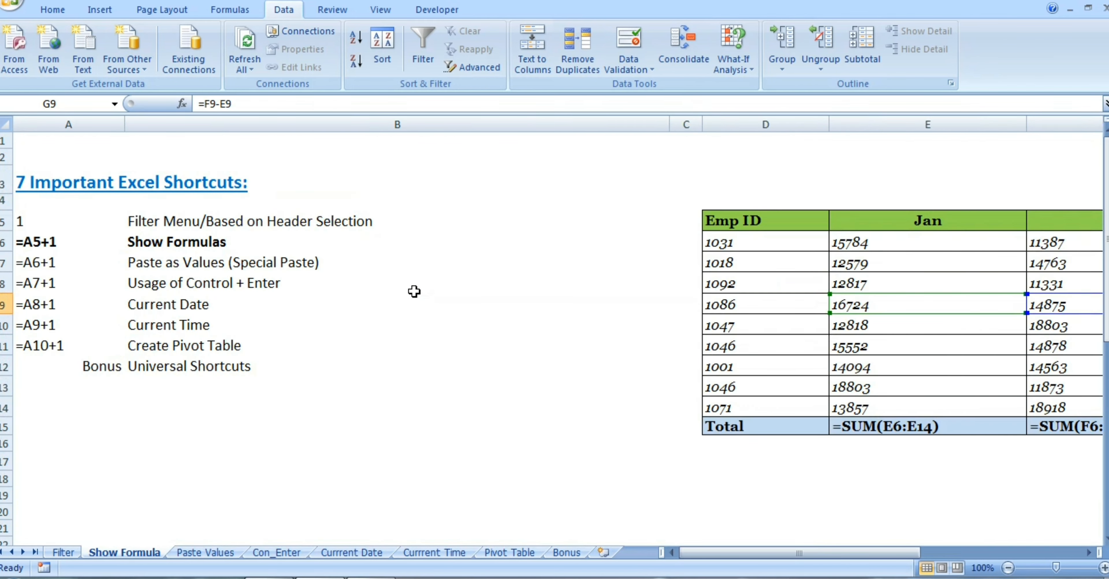
- Examine the displayed formulas down the Difference column and in the Total row
{"action": "key", "text": "Right"}
{"action": "key", "text": "Right"}
{"action": "key", "text": "Right"}
{"action": "key", "text": "Left"}
{"action": "key", "text": "Left"}
{"action": "key", "text": "Left"}
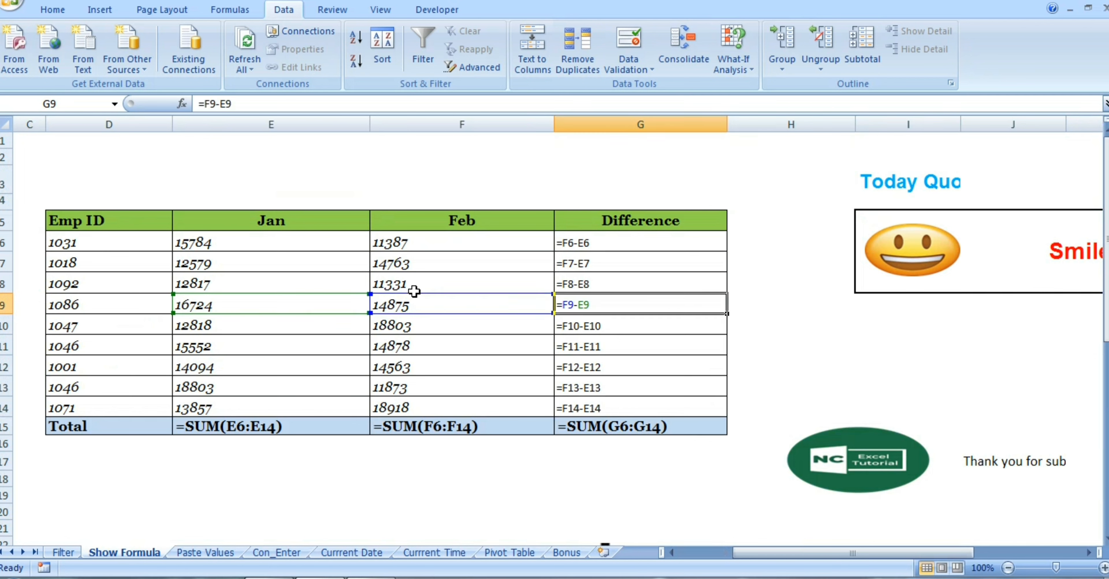
{"action": "key", "text": "Up"}
{"action": "key", "text": "Up"}
{"action": "key", "text": "Down"}
{"action": "key", "text": "Down"}
{"action": "key", "text": "Down"}
{"action": "key", "text": "Down"}
{"action": "key", "text": "Down"}
{"action": "key", "text": "Down"}
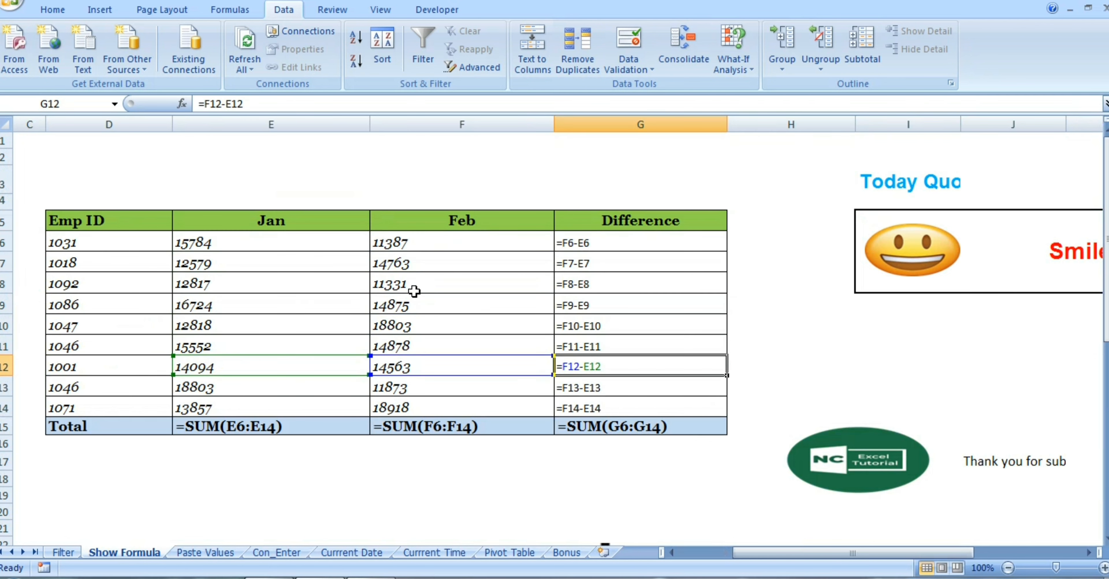
{"action": "key", "text": "Down"}
{"action": "key", "text": "Down"}
{"action": "key", "text": "Left"}
{"action": "key", "text": "Right"}
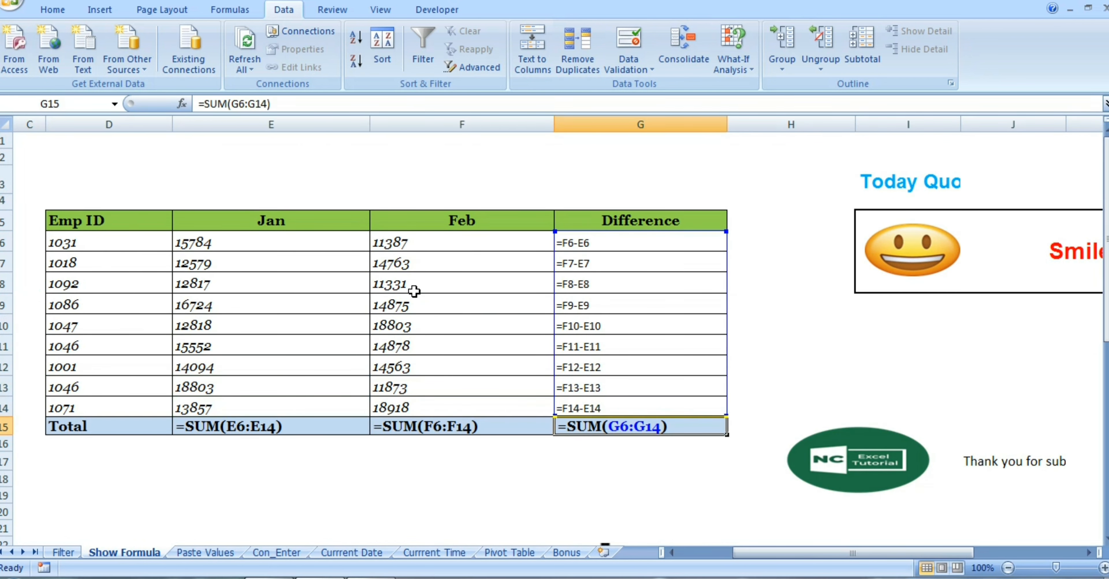
{"action": "key", "text": "Up"}
{"action": "key", "text": "Up"}
{"action": "key", "text": "Up"}
{"action": "key", "text": "Up"}
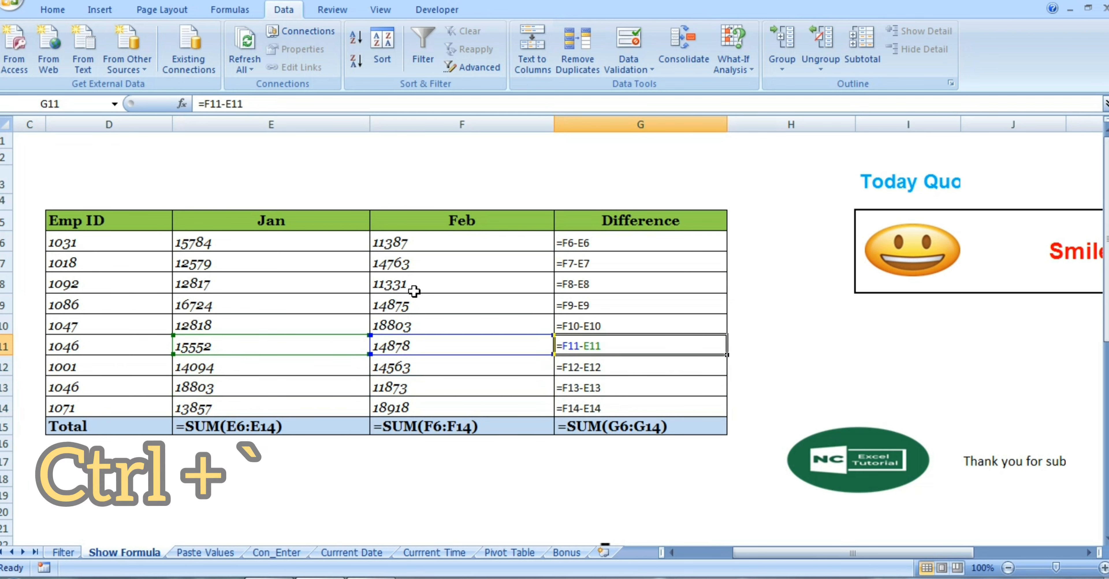
- Switch the sheet back to displaying calculated values instead of formulas
{"action": "key", "text": "ctrl+grave"}
{"action": "key", "text": "Left"}
{"action": "key", "text": "Left"}
{"action": "key", "text": "Left"}
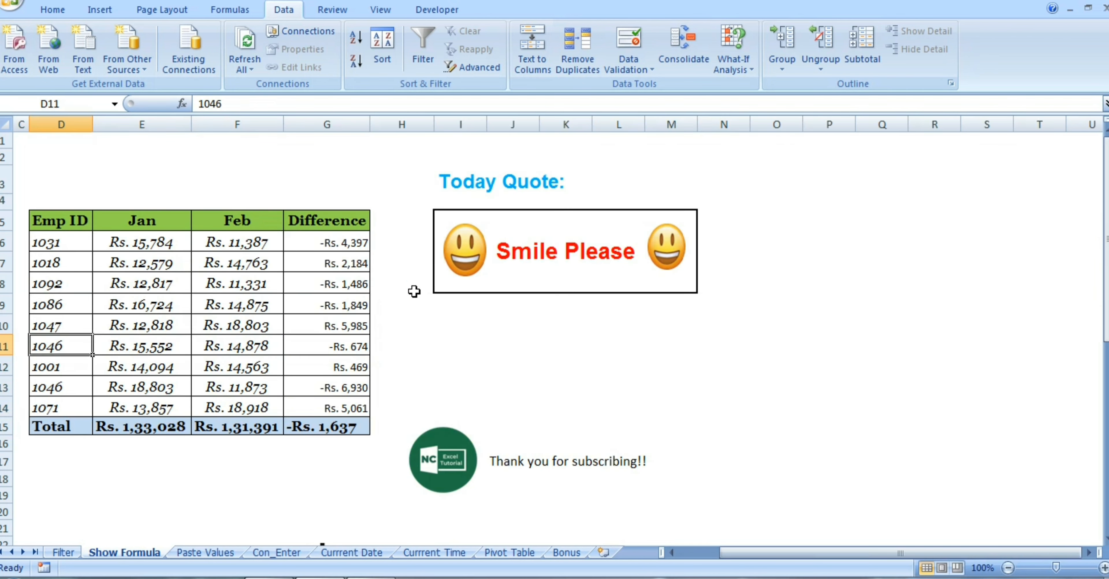
{"action": "key", "text": "Left"}
{"action": "key", "text": "Left"}
{"action": "key", "text": "Left"}
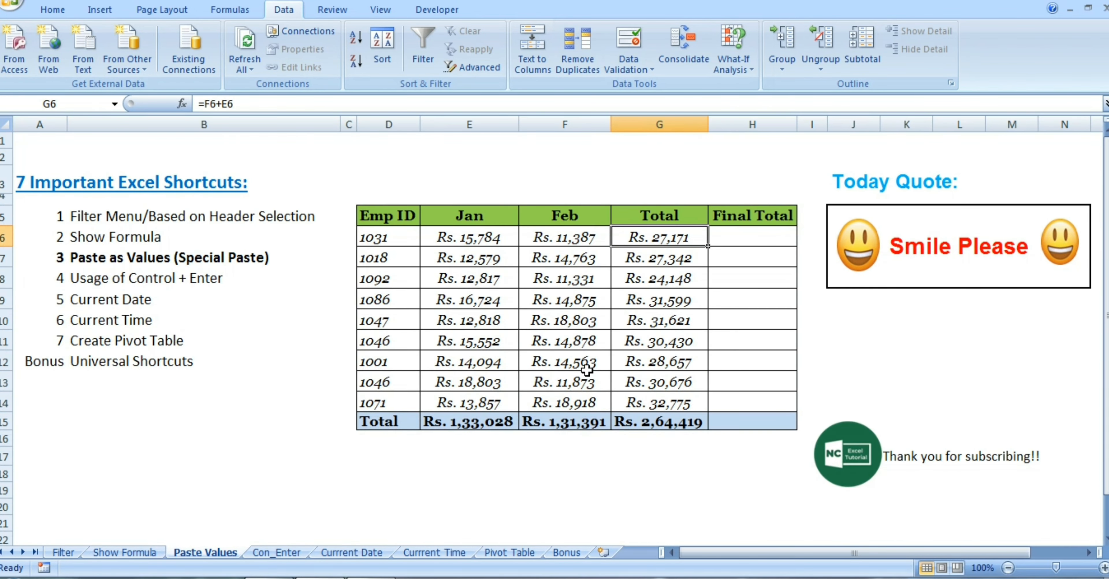
- Copy the Total column cells G6:G15 on the Paste Values sheet
{"action": "key", "text": "Down"}
{"action": "key", "text": "Down"}
{"action": "key", "text": "Down"}
{"action": "key", "text": "Up"}
{"action": "key", "text": "Up"}
{"action": "key", "text": "Up"}
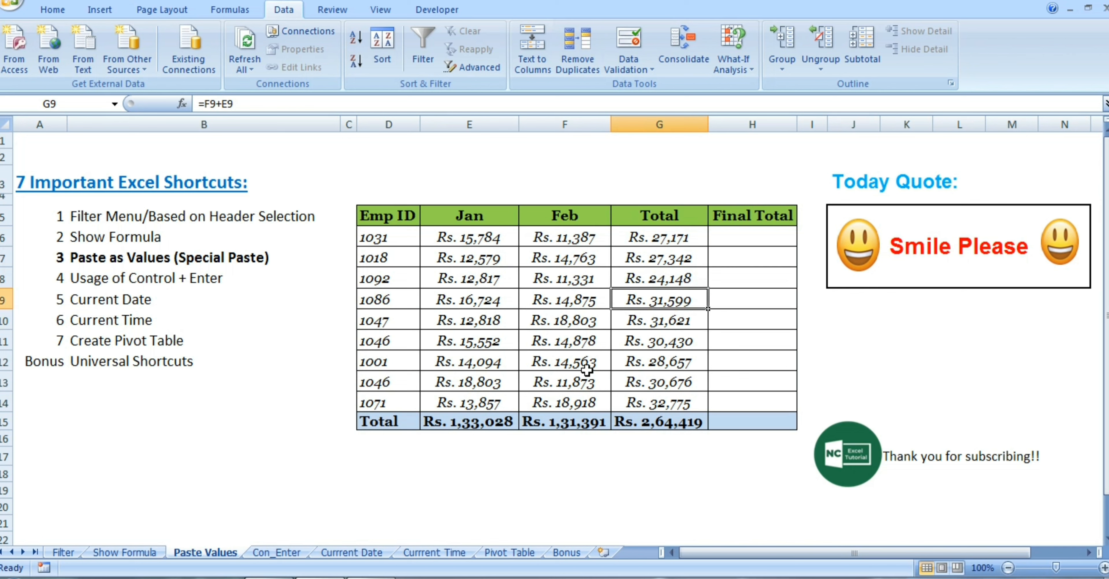
{"action": "key", "text": "ctrl+shift+Down"}
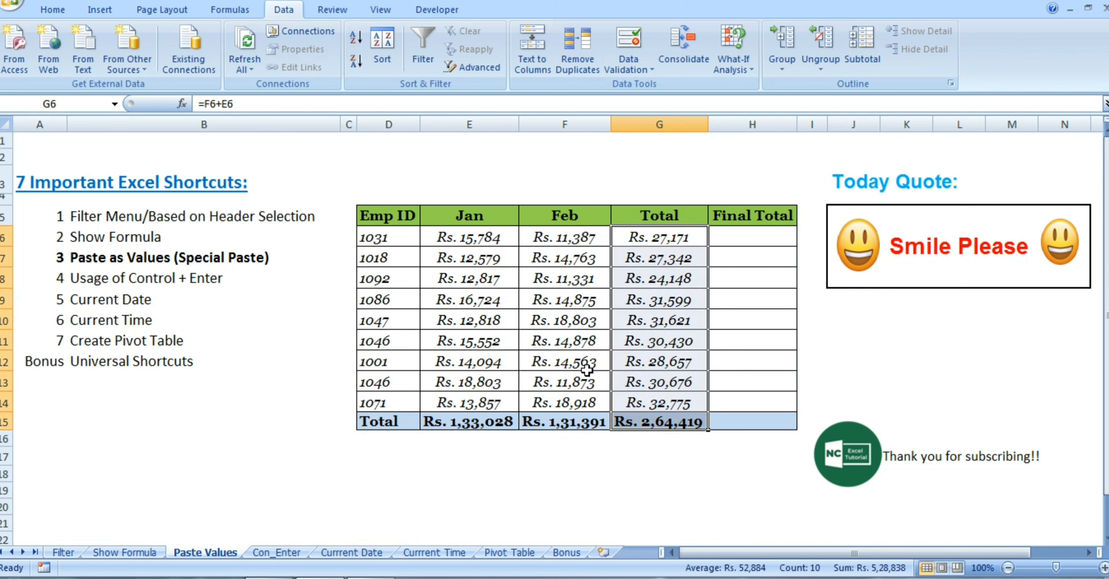
{"action": "key", "text": "ctrl+c"}
- Paste the copied totals as values only into the Final Total column, starting at H6
{"action": "key", "text": "Right"}
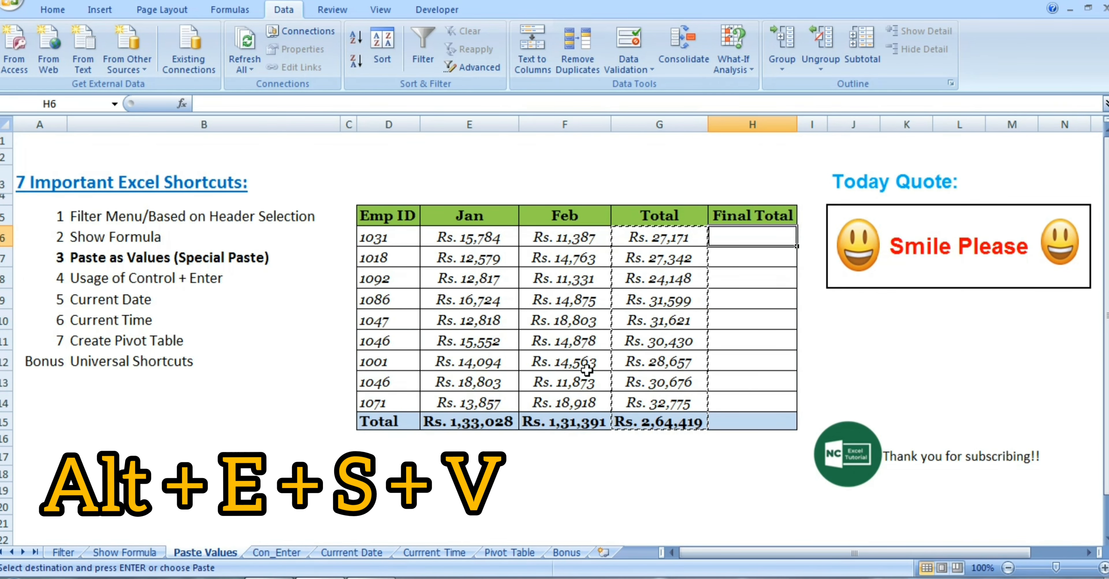
{"action": "key", "text": "alt+e"}
{"action": "key", "text": "s"}
{"action": "key", "text": "v"}
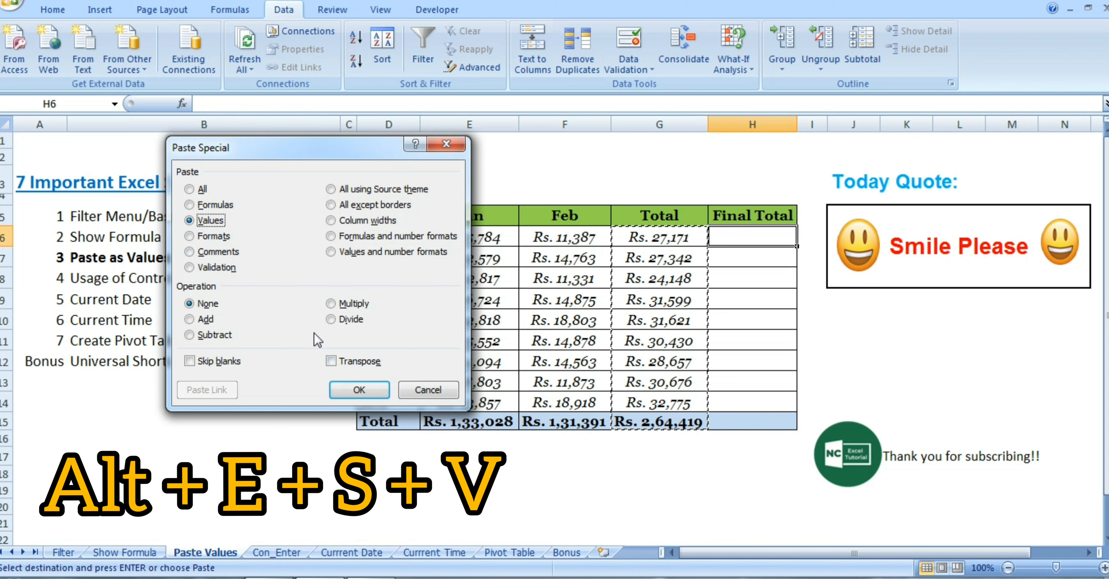
{"action": "left_click", "coordinate": [359, 391]}
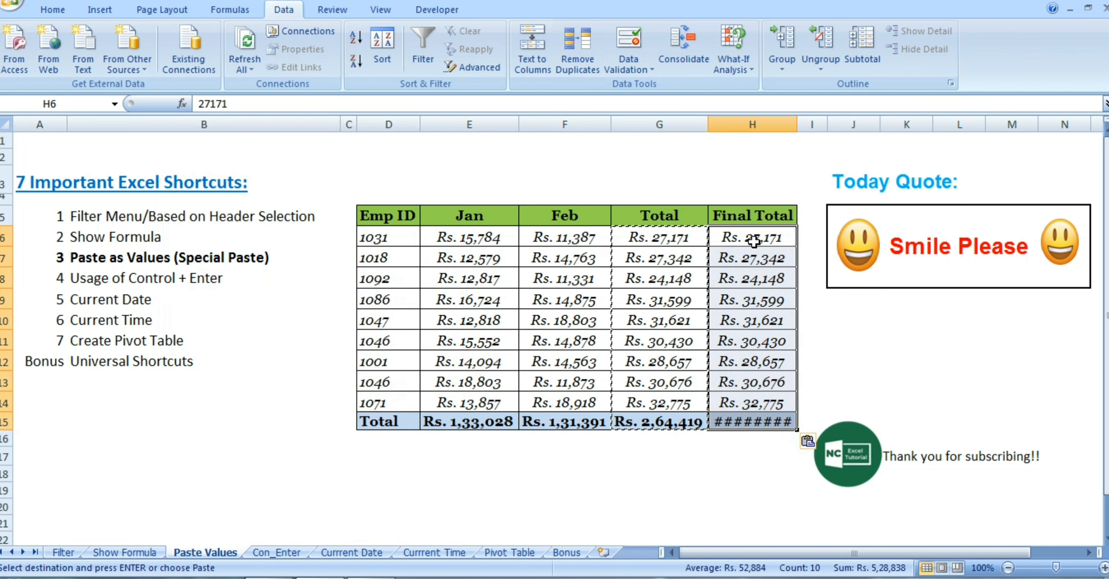
- Check the cells of the Final Total column for plain values instead of formulas
{"action": "key", "text": "Down"}
{"action": "key", "text": "Down"}
{"action": "key", "text": "Down"}
{"action": "key", "text": "Down"}
{"action": "key", "text": "Down"}
{"action": "key", "text": "Down"}
{"action": "key", "text": "Down"}
{"action": "key", "text": "Down"}
{"action": "key", "text": "Down"}
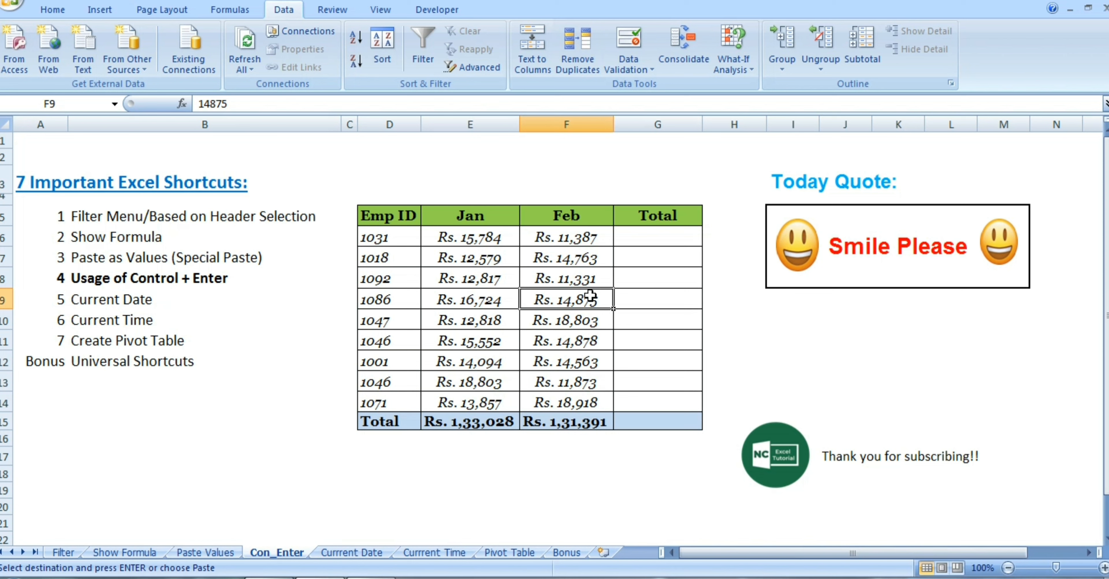
- Fill the Total column G6:G15 on the Con_Enter sheet with =SUM(E6:F6) in a single entry
{"action": "left_click_drag", "start_coordinate": [657, 235], "coordinate": [657, 417]}
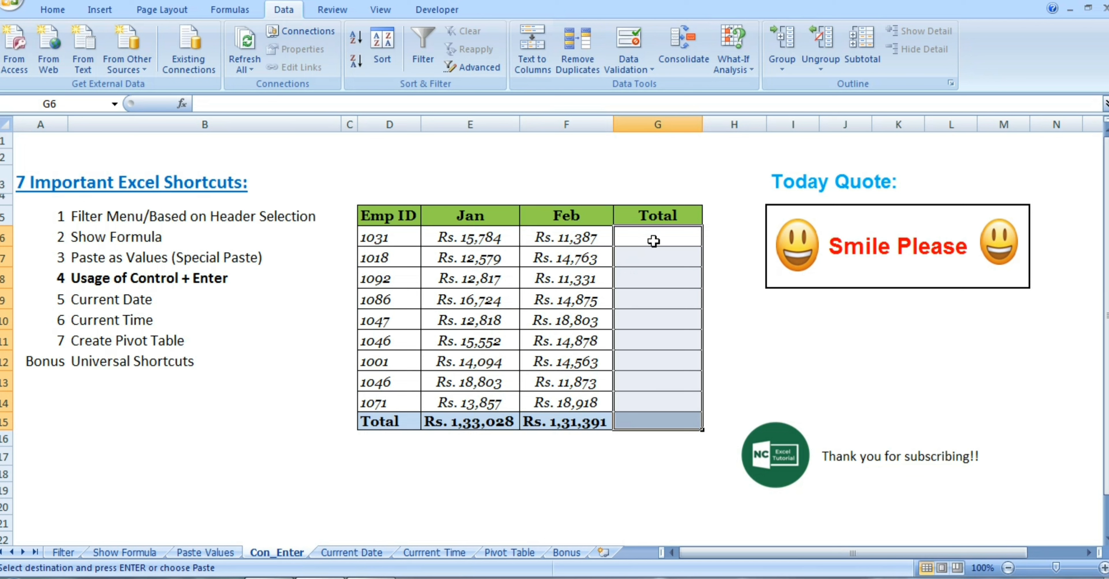
{"action": "type", "text": "=sum"}
{"action": "key", "text": "Tab"}
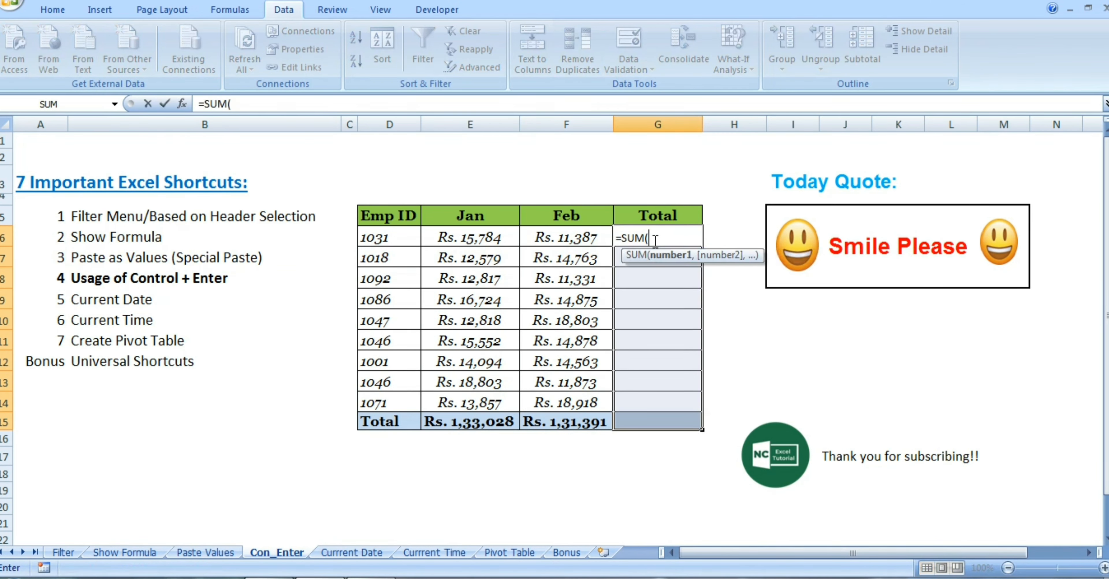
{"action": "left_click_drag", "start_coordinate": [473, 237], "coordinate": [554, 235]}
{"action": "type", "text": ")"}
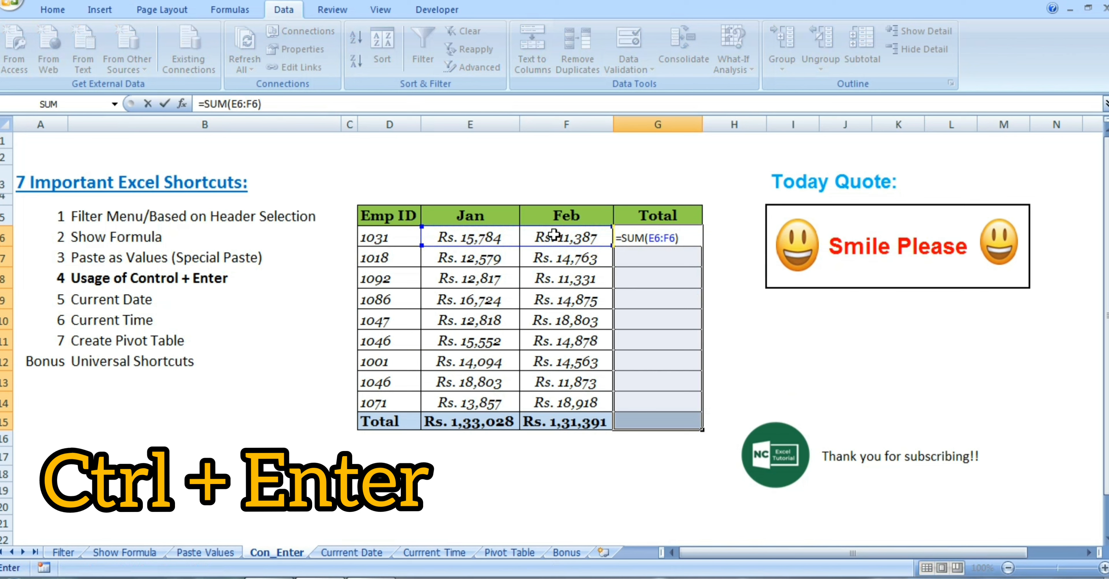
{"action": "key", "text": "ctrl+Return"}
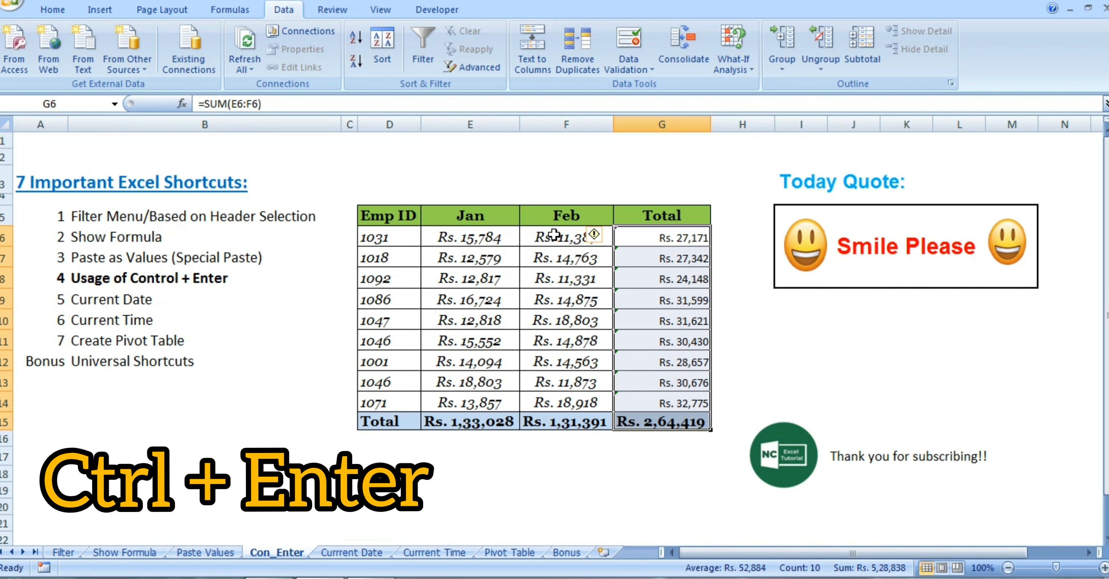
{"action": "left_click_drag", "start_coordinate": [643, 236], "coordinate": [670, 422]}
{"action": "left_click", "coordinate": [740, 314]}
{"action": "left_click_drag", "start_coordinate": [682, 239], "coordinate": [671, 424]}
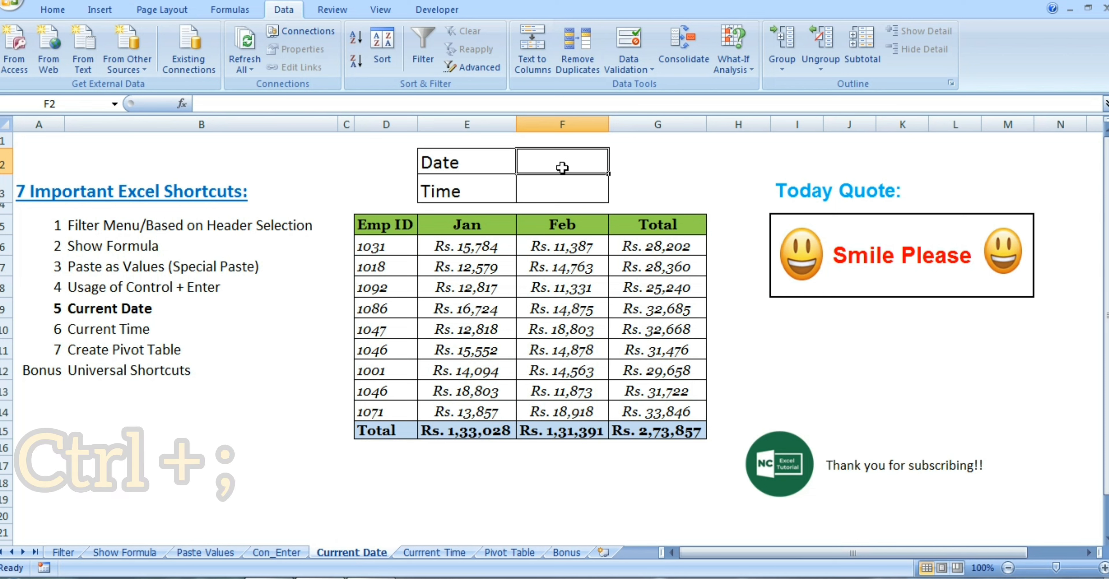
- Insert the current date as a fixed value in F2, next to the Date label
{"action": "key", "text": "ctrl+semicolon"}
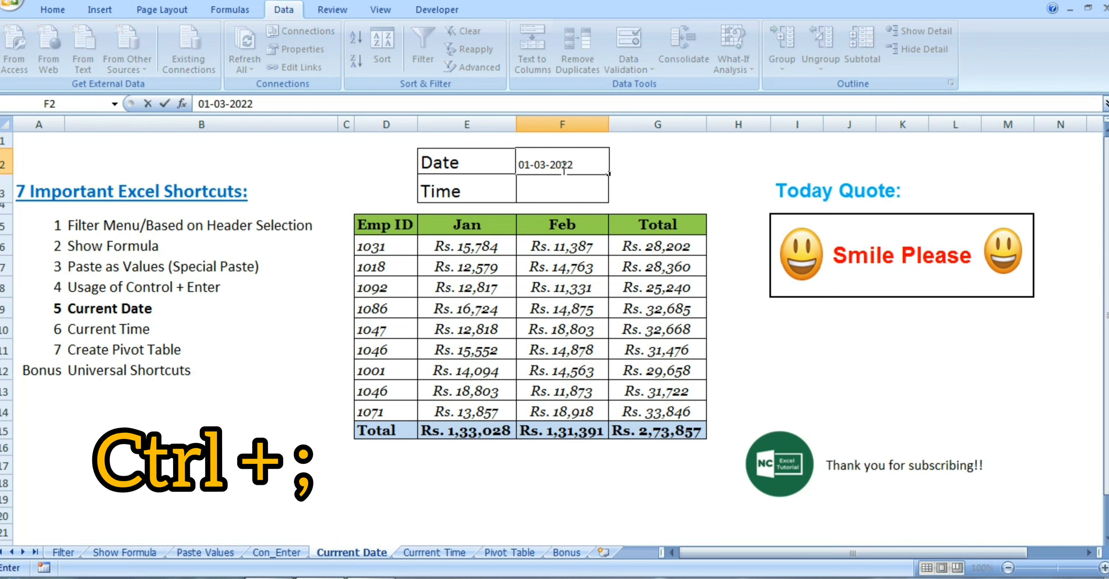
{"action": "key", "text": "Return"}
{"action": "left_click", "coordinate": [562, 168]}
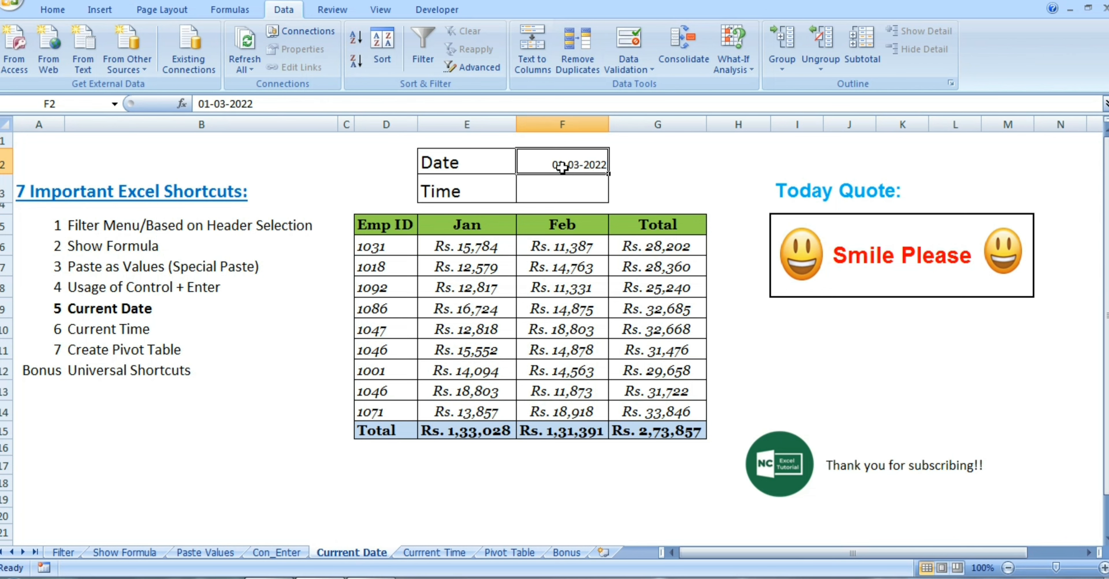
{"action": "key", "text": "Return"}
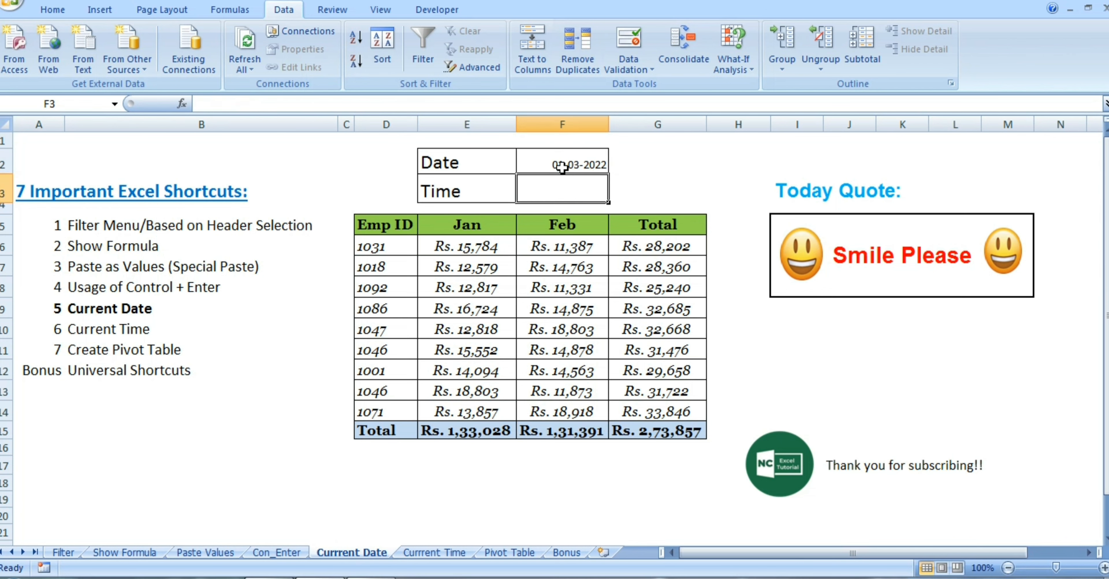
- Insert the current time as a fixed value in F3, next to the Time label, on the Currrent Time sheet
{"action": "key", "text": "ctrl+Page_Down"}
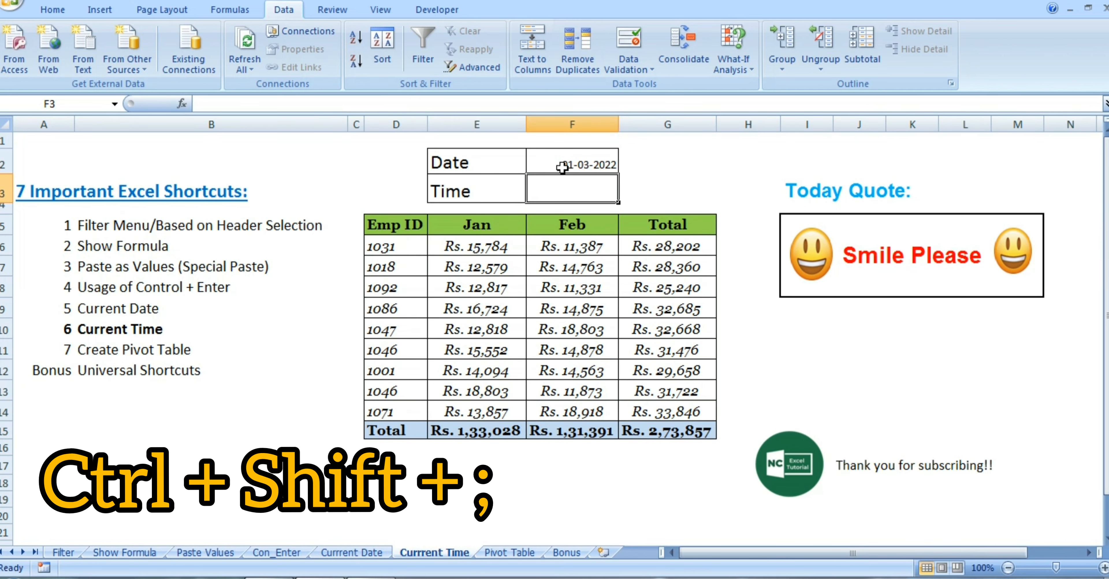
{"action": "key", "text": "ctrl+shift+semicolon"}
{"action": "key", "text": "Return"}
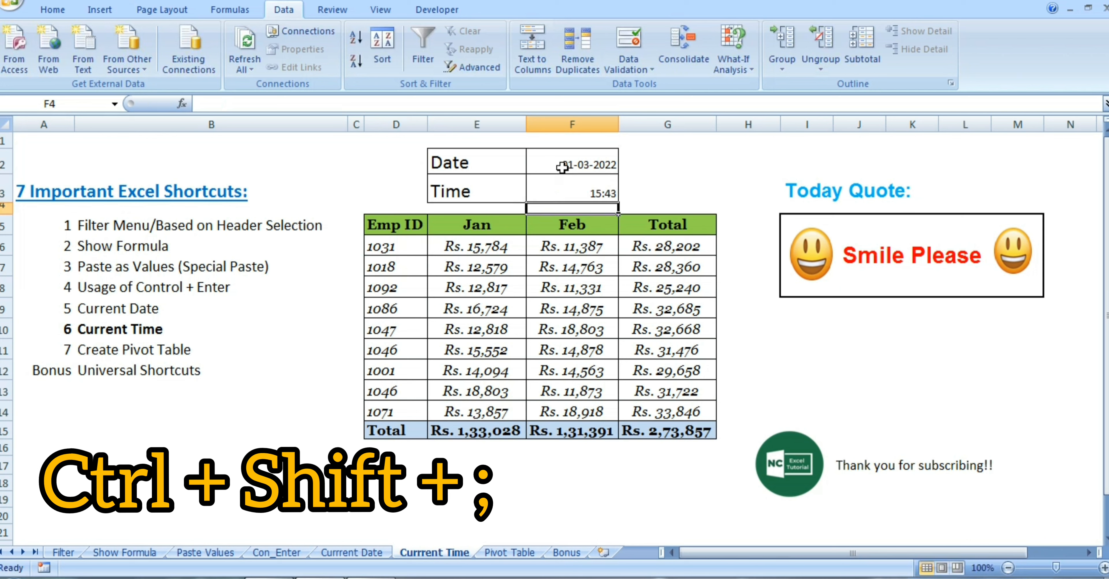
{"action": "key", "text": "Up"}
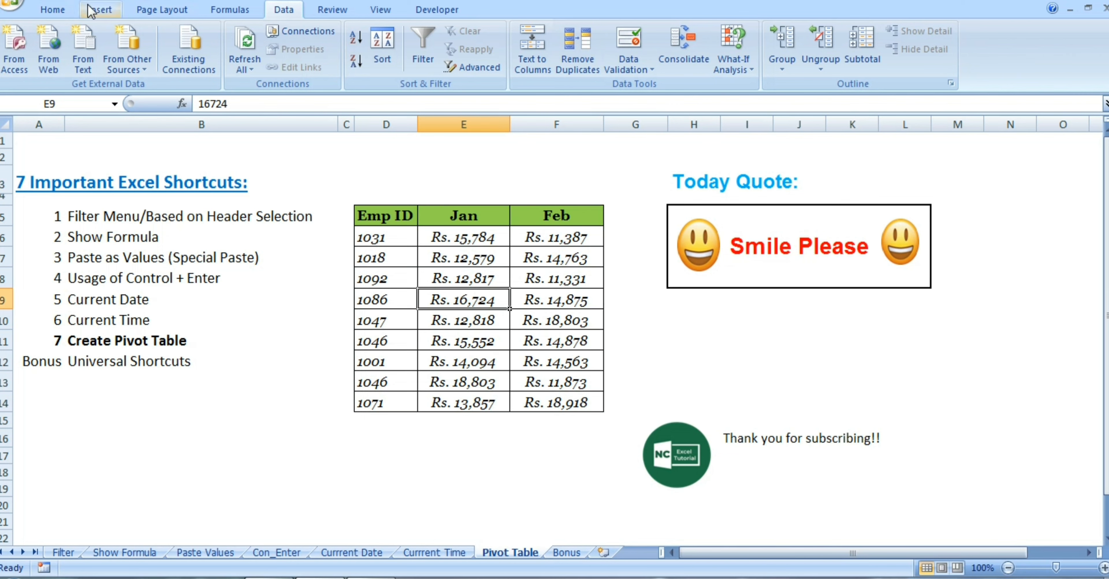
{"action": "left_click", "coordinate": [99, 10]}
{"action": "left_click", "coordinate": [22, 63]}
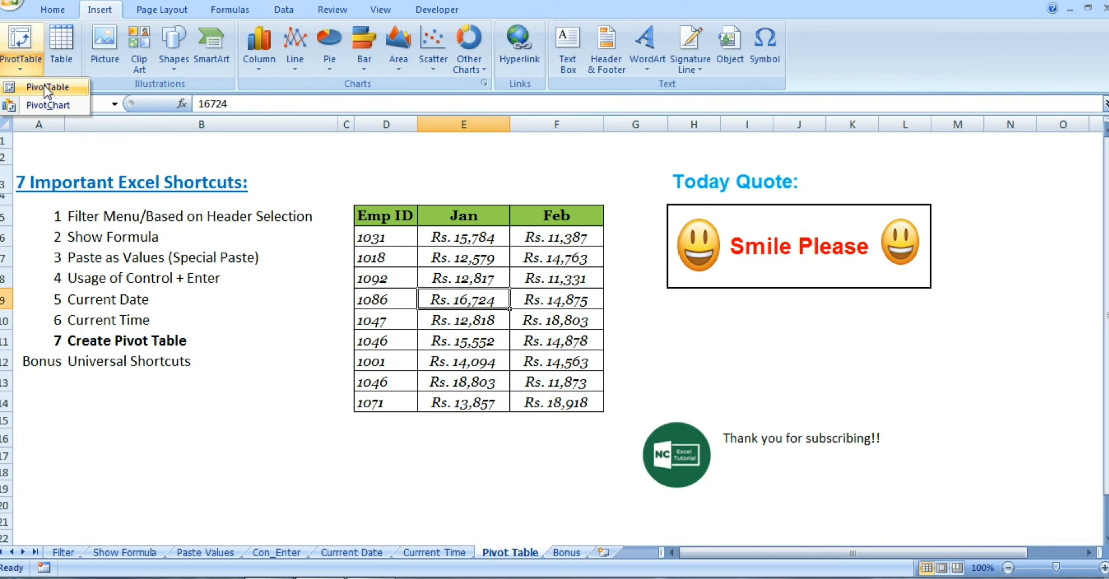
{"action": "left_click", "coordinate": [484, 267]}
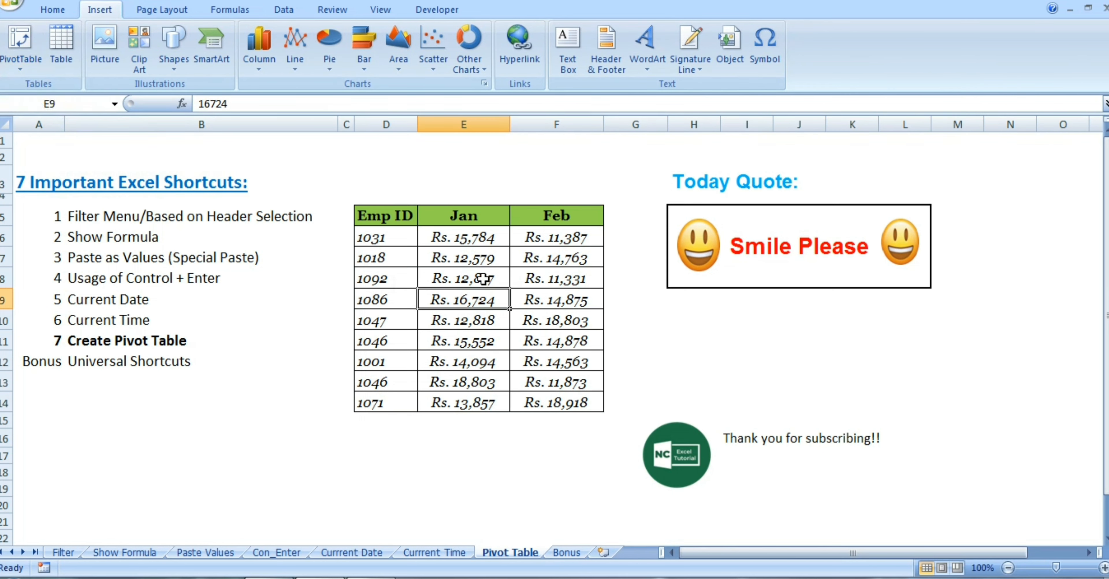
- Create a pivot table on a new worksheet from the employee data in D5:F14 of the Pivot Table sheet
{"action": "left_click", "coordinate": [484, 279]}
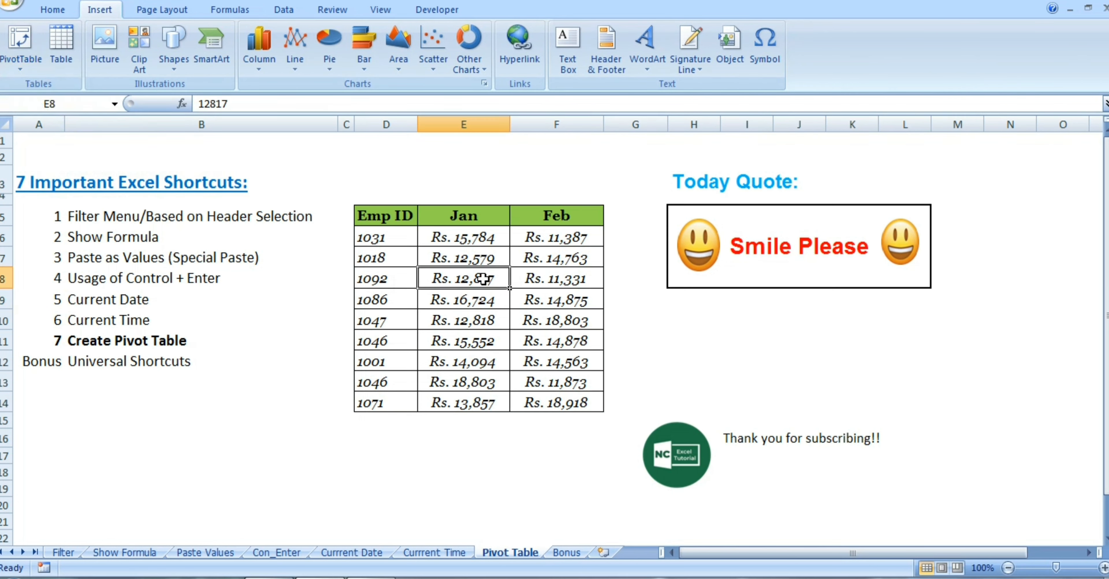
{"action": "key", "text": "alt+n"}
{"action": "key", "text": "v"}
{"action": "key", "text": "t"}
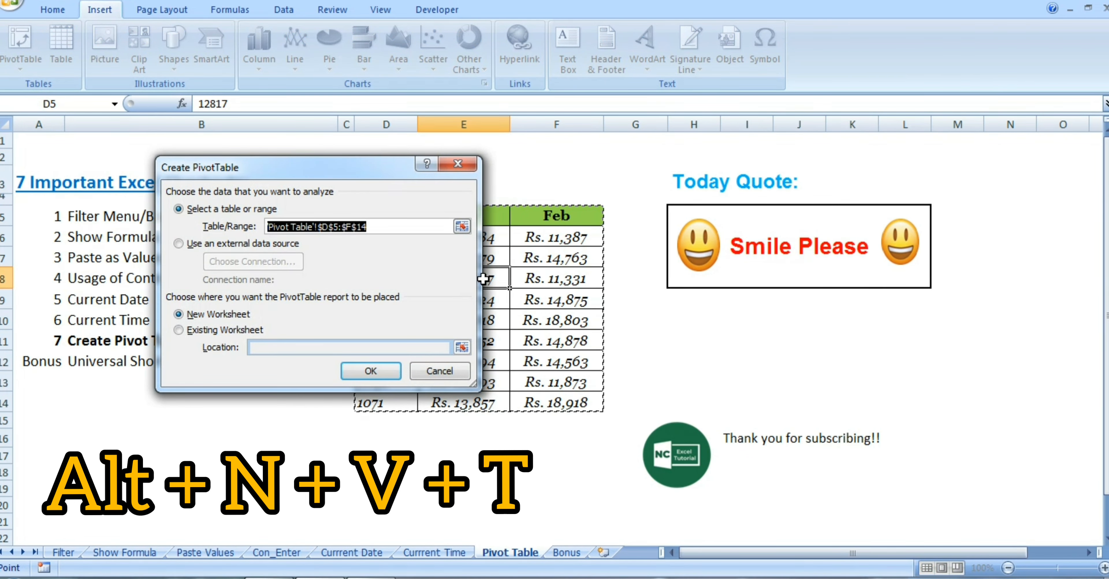
{"action": "key", "text": "Return"}
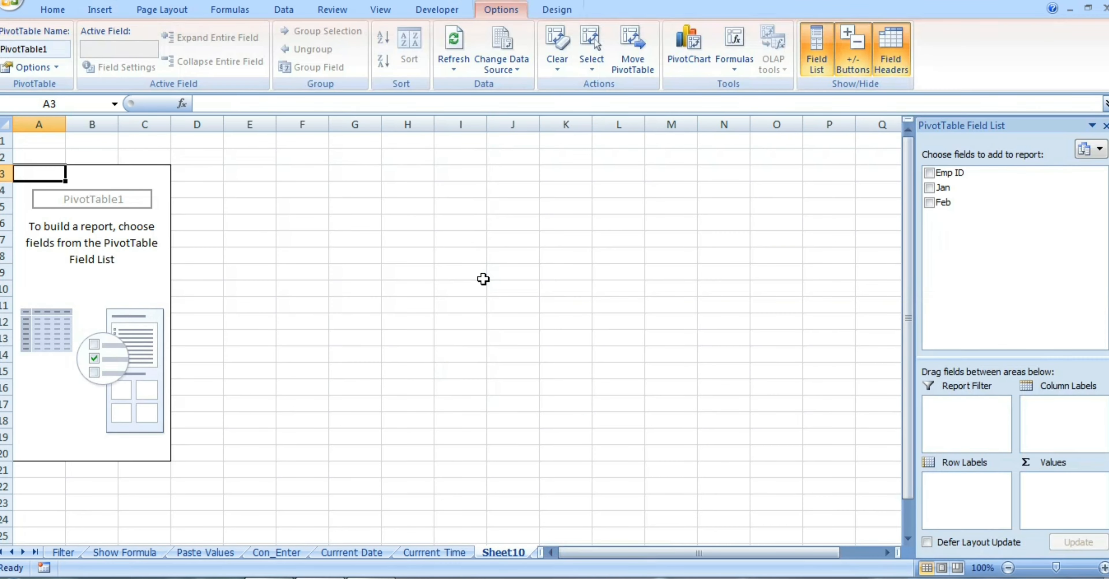
- Open the Create PivotTable dialog for the employee data in D5:F14 on the Bonus sheet
{"action": "left_click", "coordinate": [448, 553]}
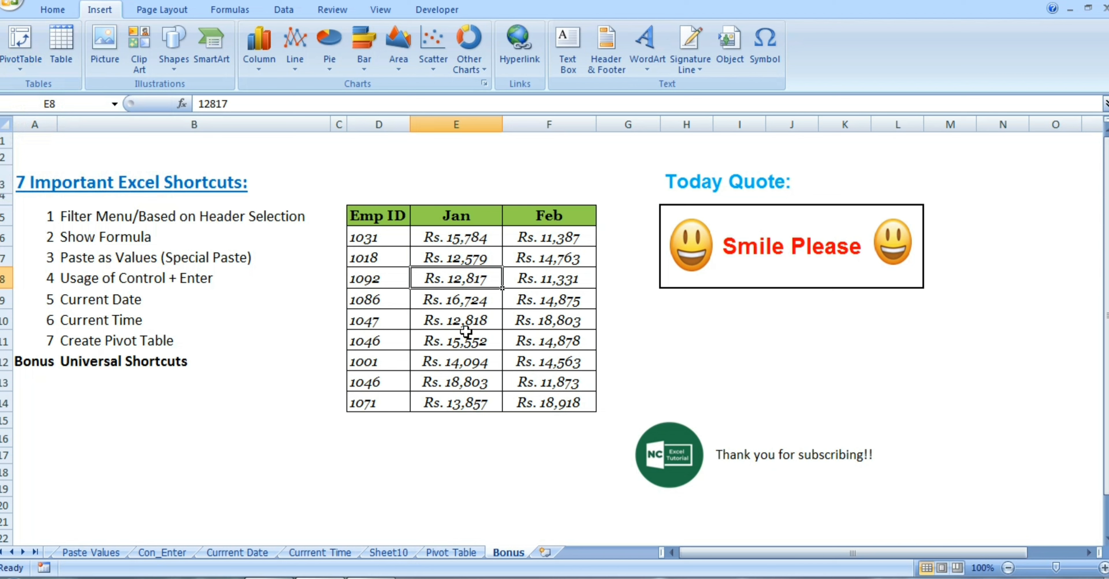
{"action": "key", "text": "alt"}
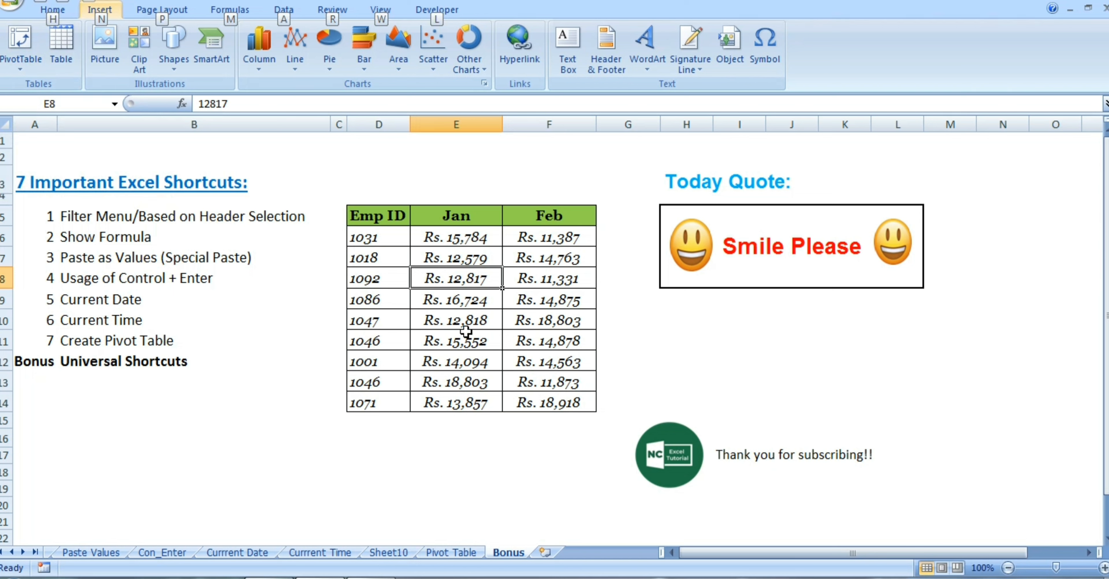
{"action": "key", "text": "n"}
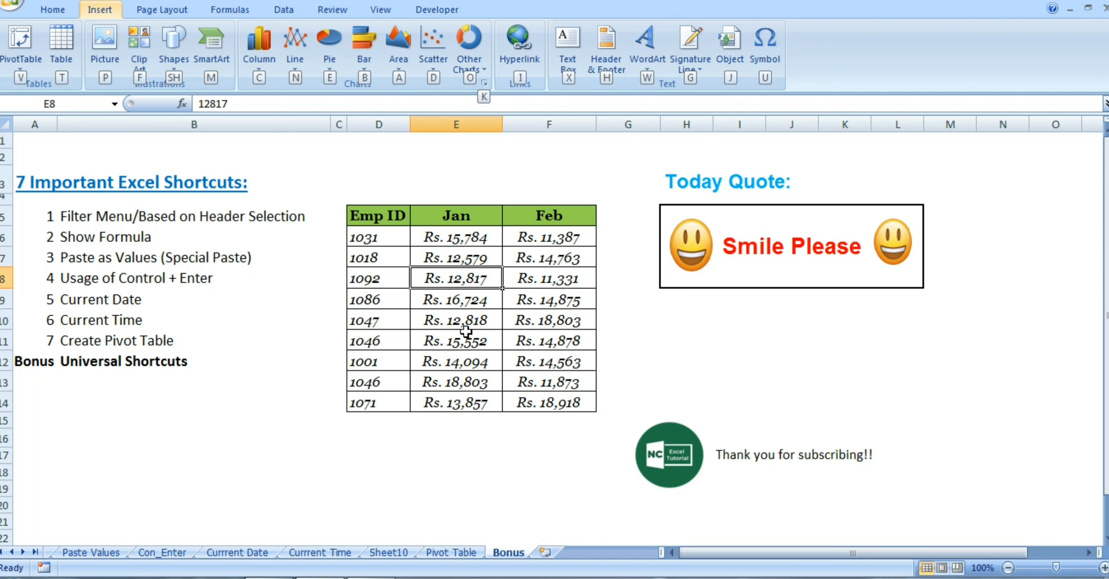
{"action": "key", "text": "v"}
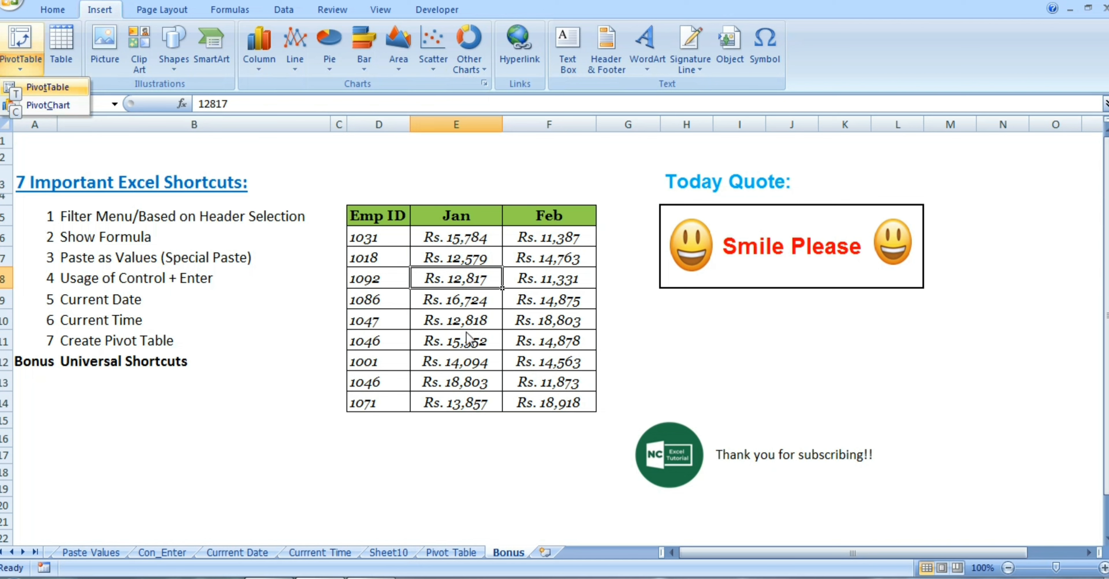
{"action": "key", "text": "t"}
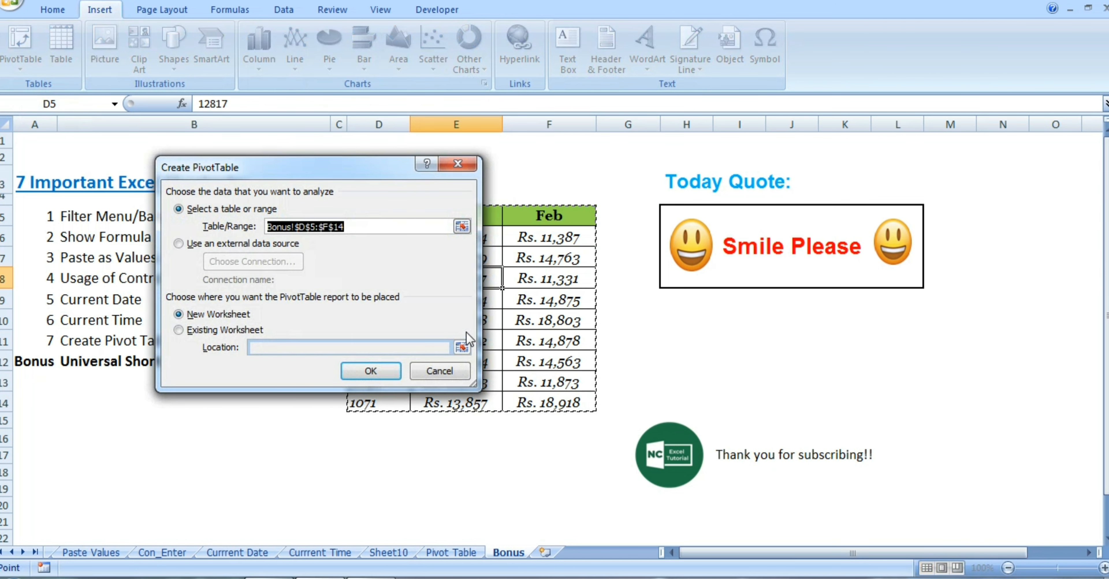